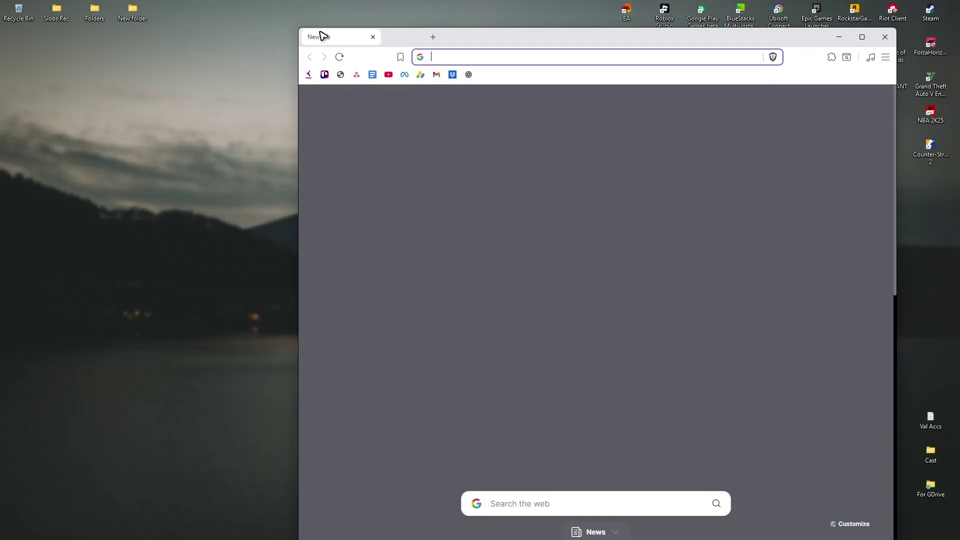
Maximize the Brave window and go to ndi.video/tools.
drag(477, 43, 437, 34)
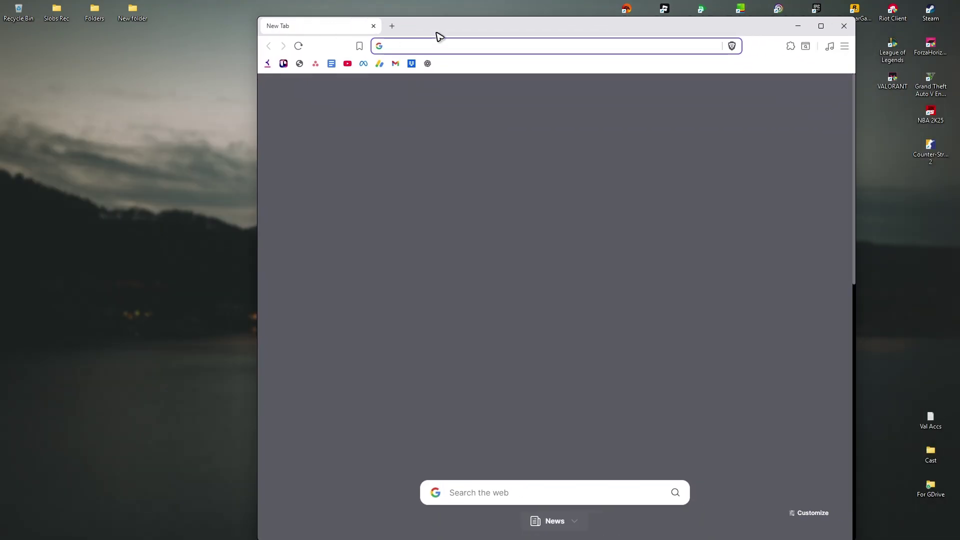
double_click(437, 34)
text(ndi.video/tools/)
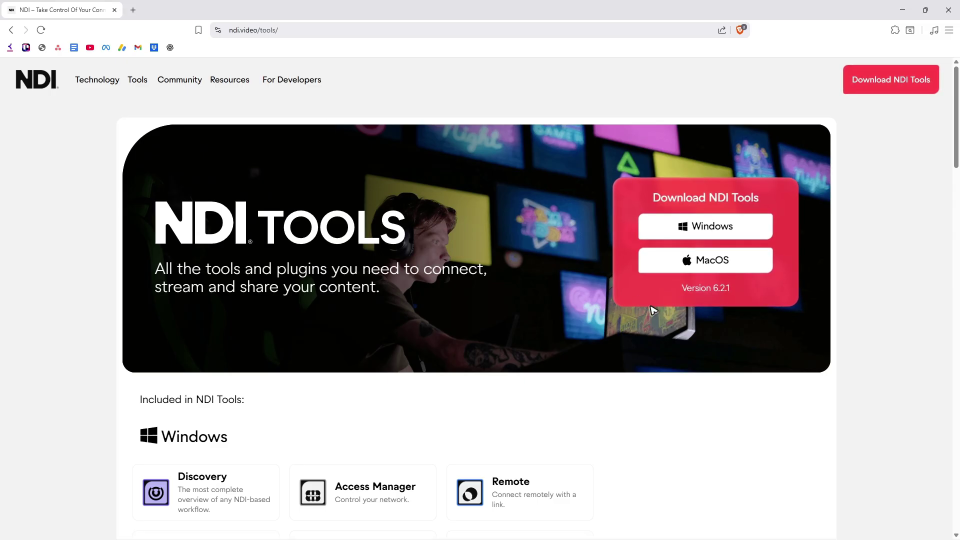
Download the NDI Tools installer for Windows and save it to the Desktop.
click(711, 229)
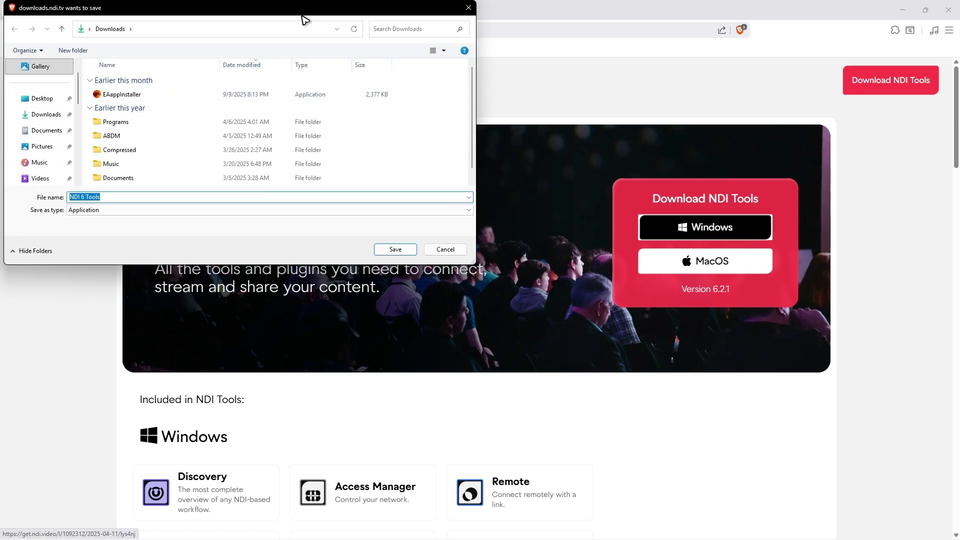
drag(304, 19, 502, 110)
click(240, 189)
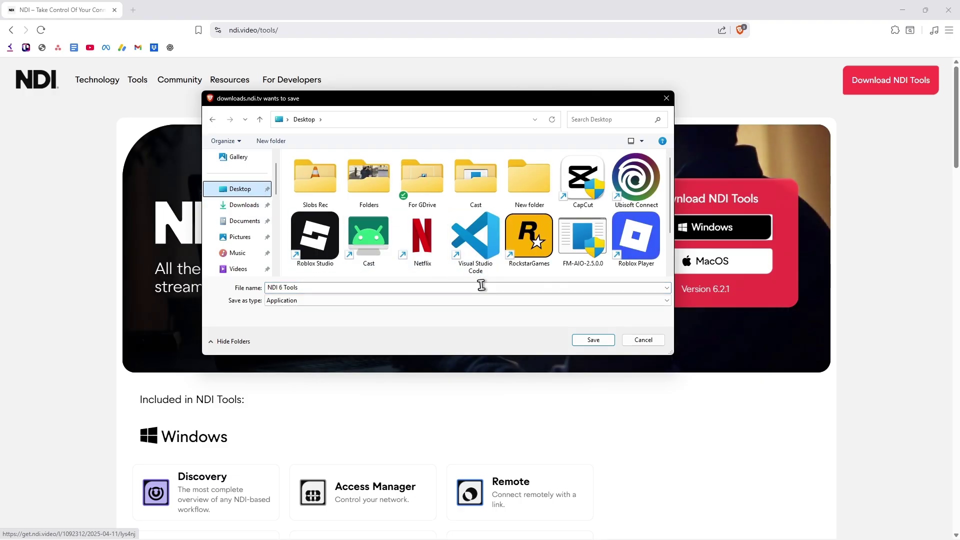
click(594, 340)
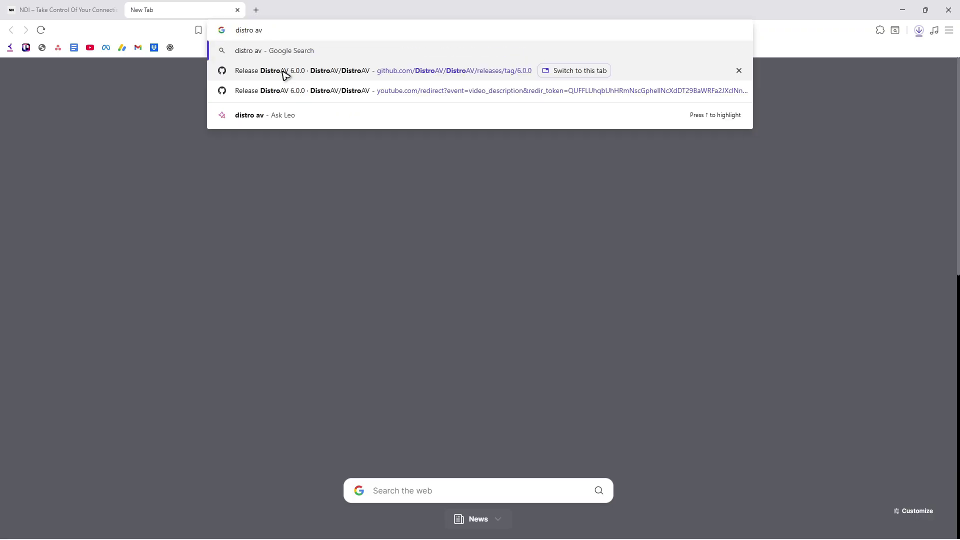
Run the Google search for 'distro av'.
key(Return)
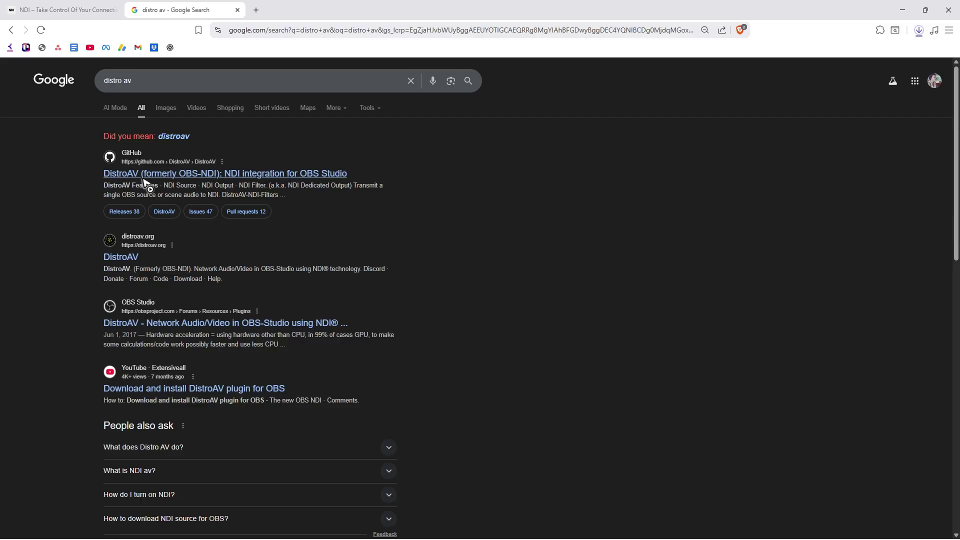
Open the DistroAV GitHub repository and its 6.1.1 release page.
click(196, 180)
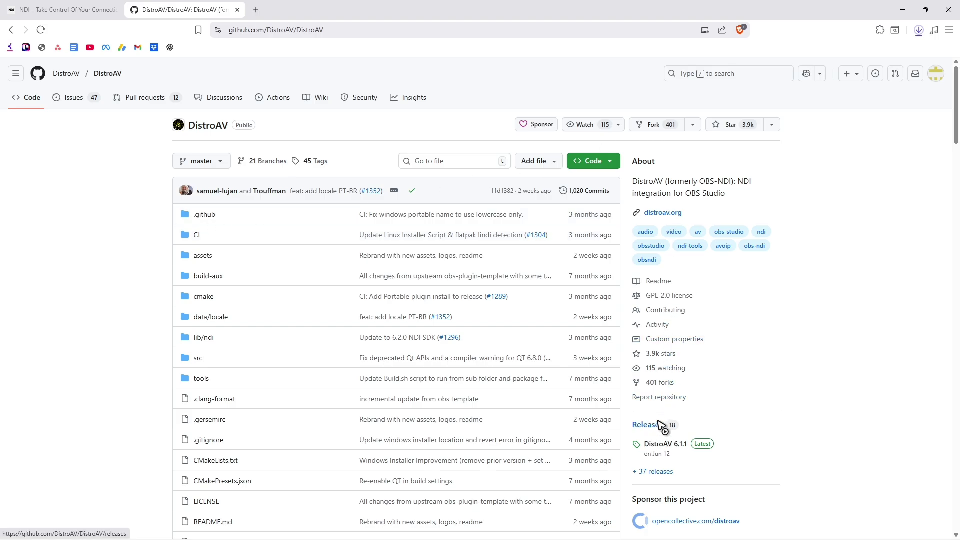
click(657, 446)
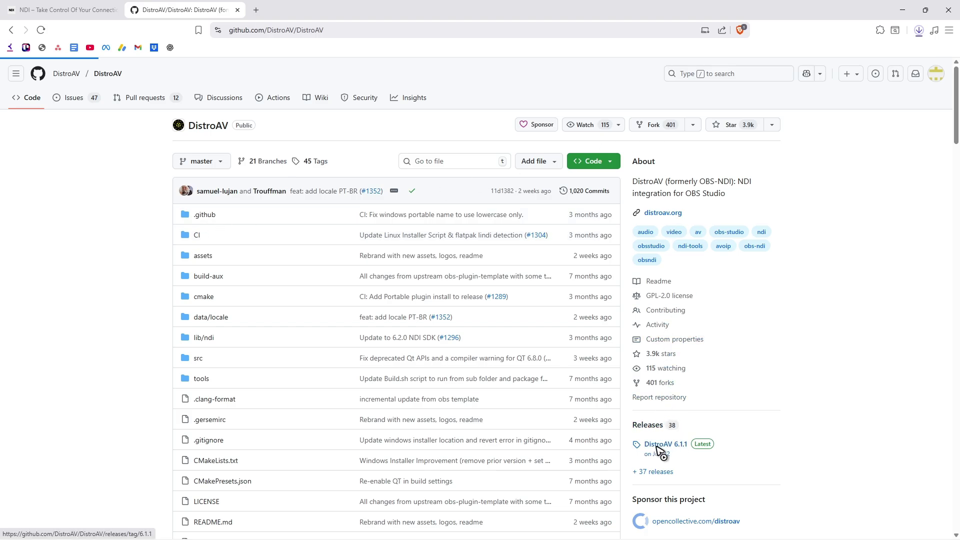
scroll(423, 288, down, 8)
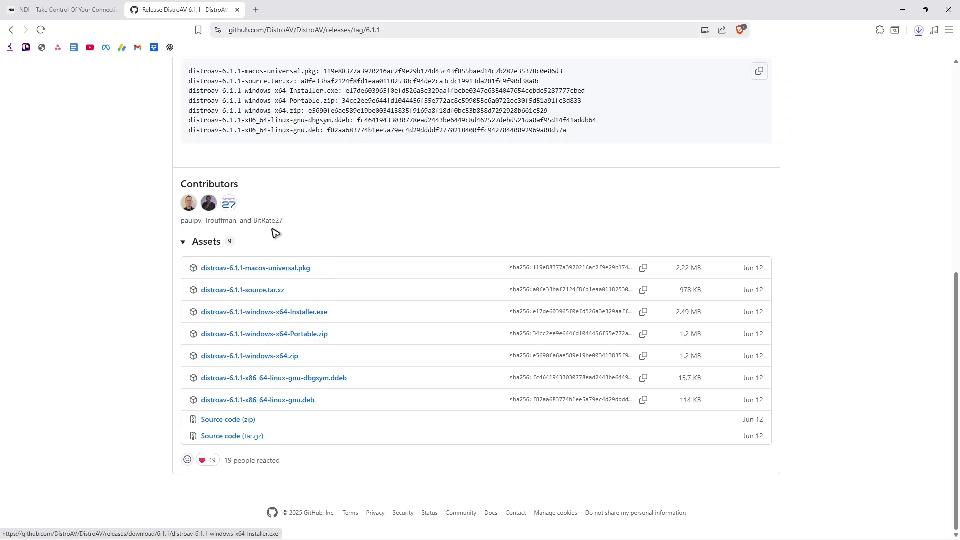
Download distroav-6.1.1-windows-x64-Installer.exe from Assets and save it to the Desktop.
click(317, 313)
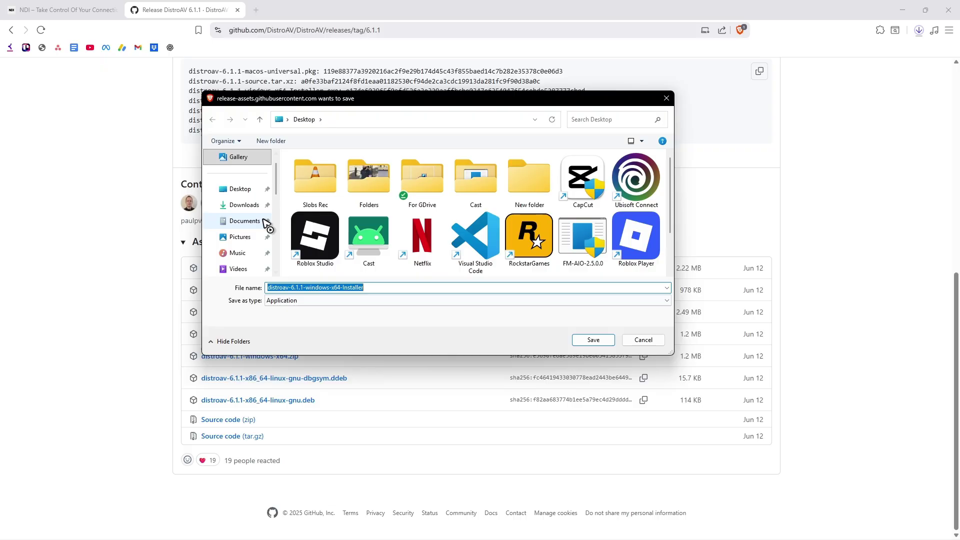
click(240, 189)
click(584, 340)
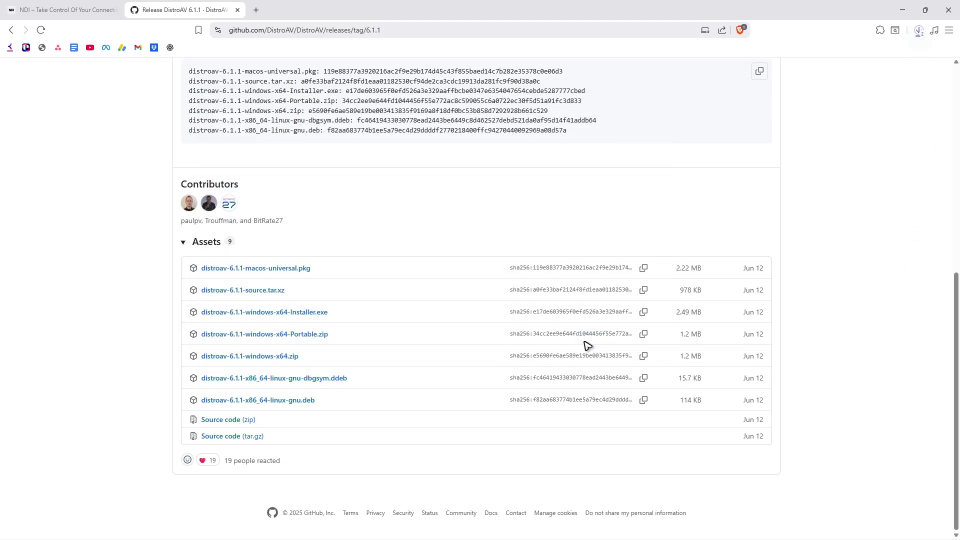
Check the recent downloads list, then cancel closing all the browser tabs.
click(919, 33)
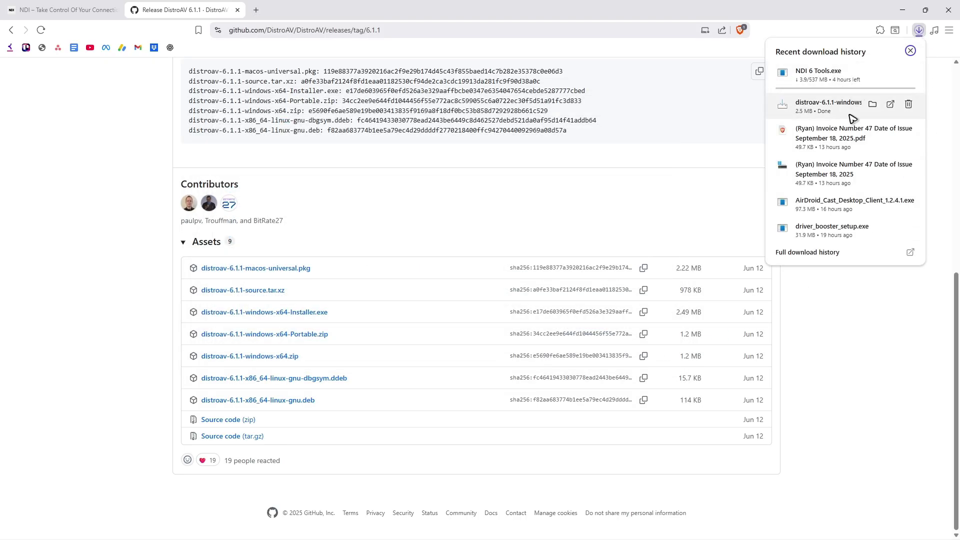
click(610, 185)
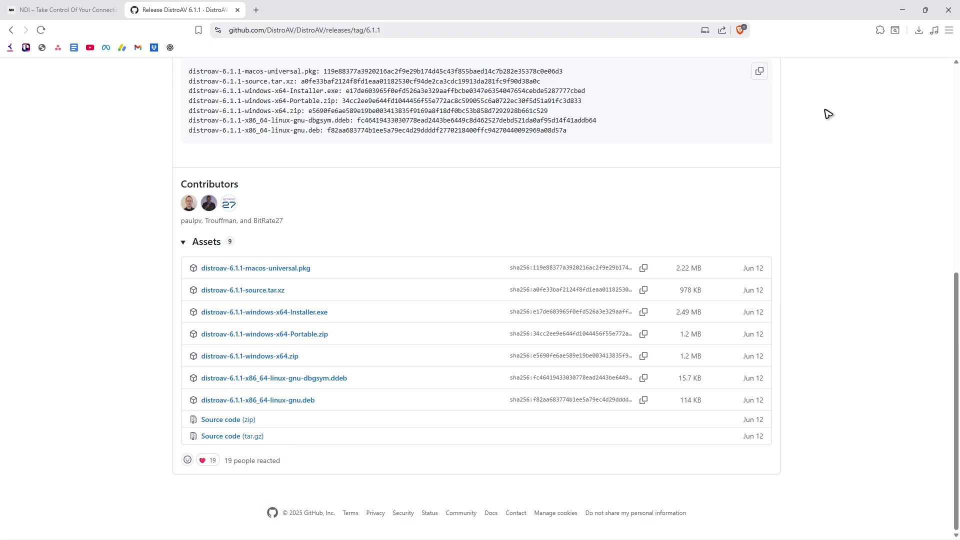
click(948, 10)
click(532, 132)
Accept the NDI 6 Tools licence, choose 'No, thanks' to data sharing, and keep the default install path.
key(super+d)
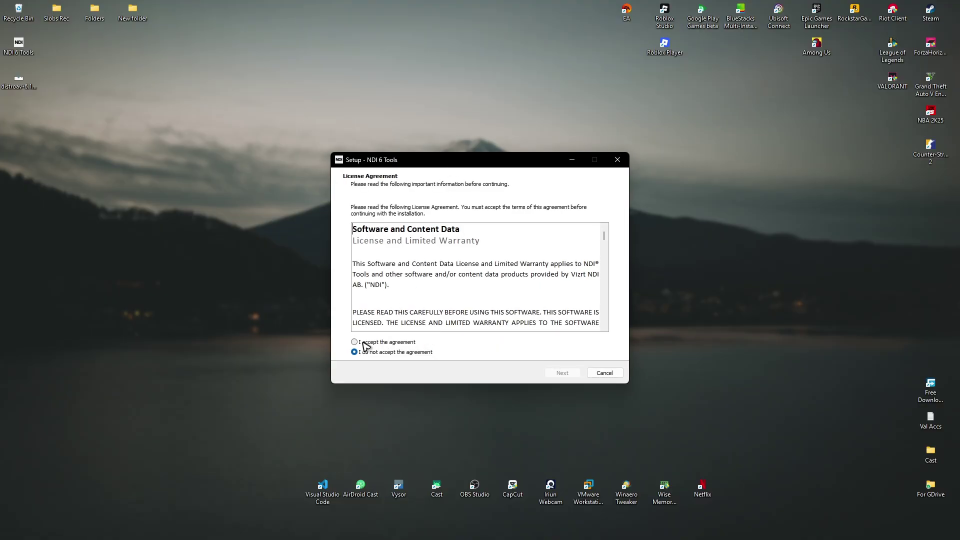
click(363, 343)
click(563, 373)
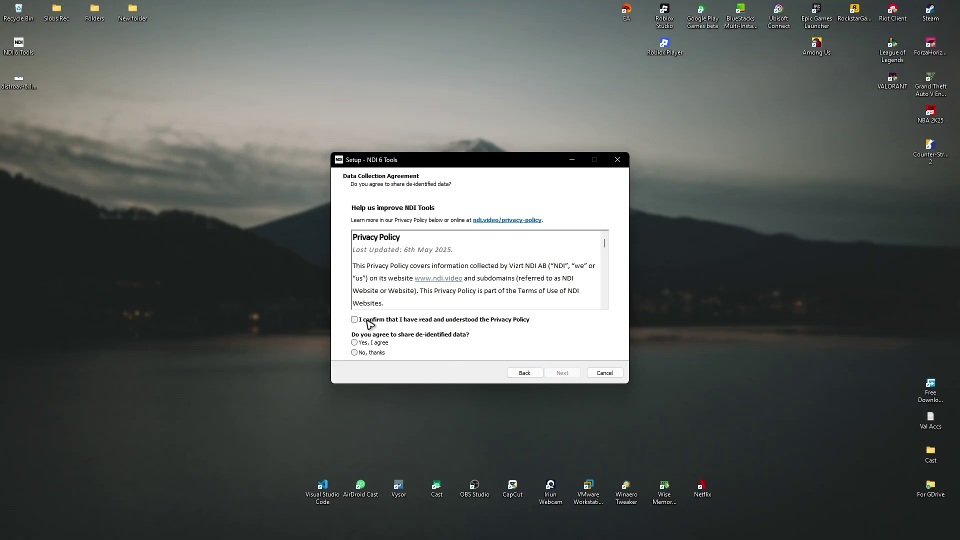
click(355, 353)
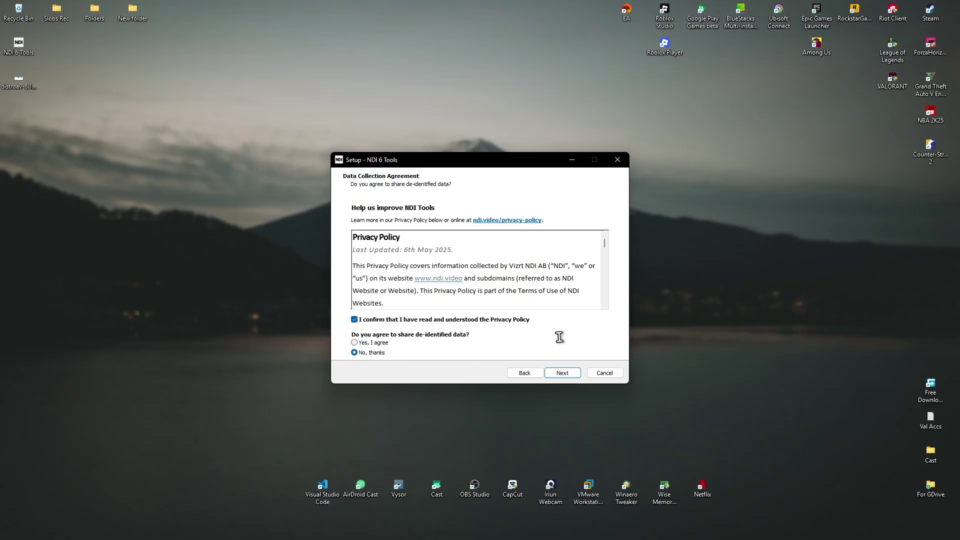
click(562, 374)
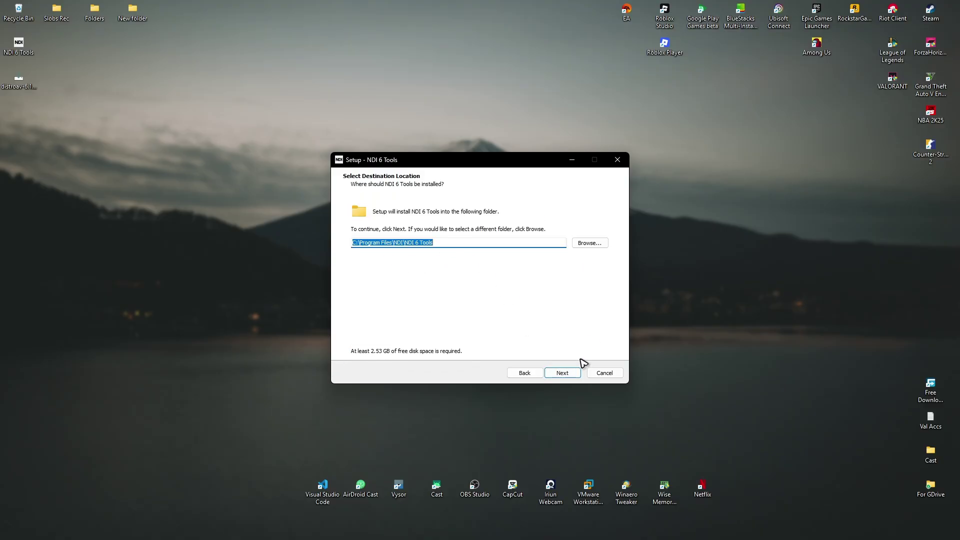
click(570, 373)
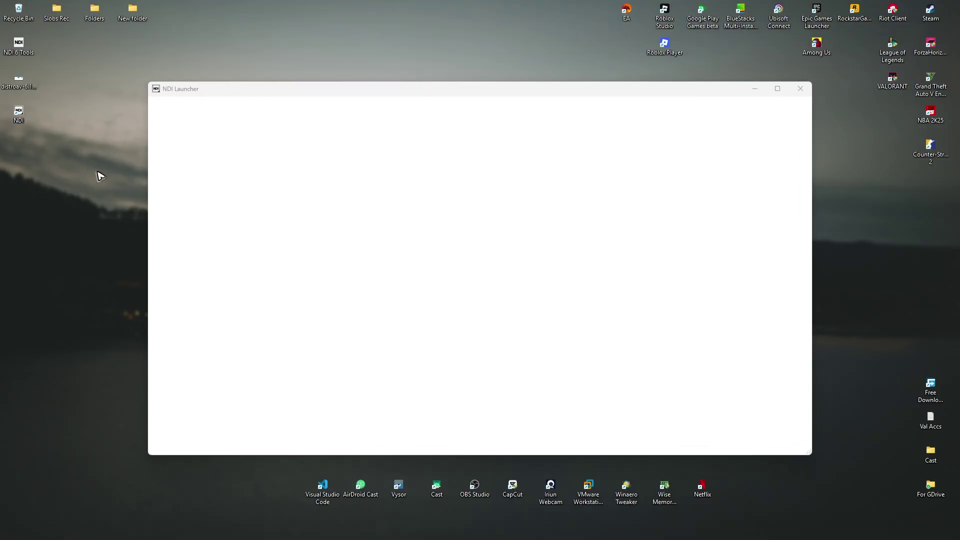
Bring up NDI Launcher showing NDI Tools 6.2.1.0 with Webcam, Screen Capture and Router.
drag(19, 114, 288, 498)
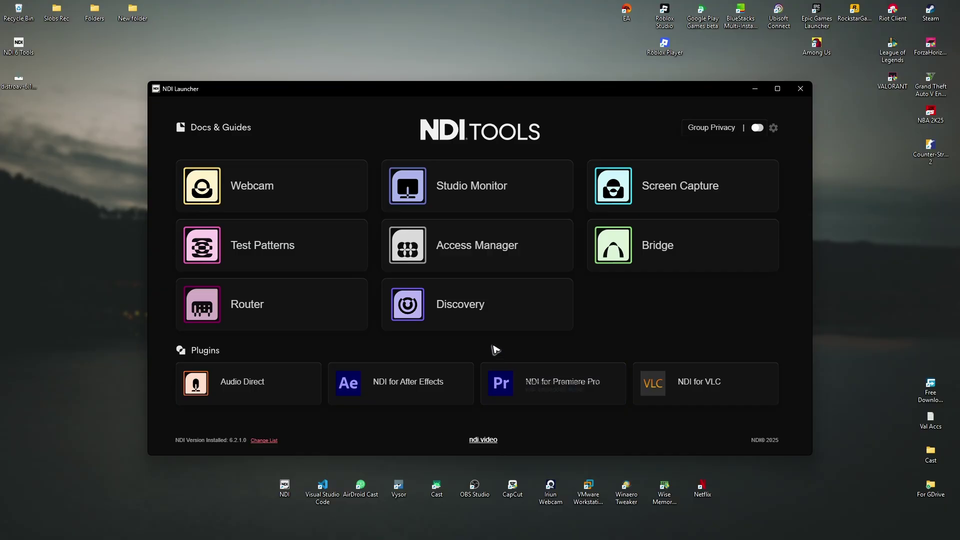
Launch the DistroAV installer and accept the default Start Menu folder.
click(25, 90)
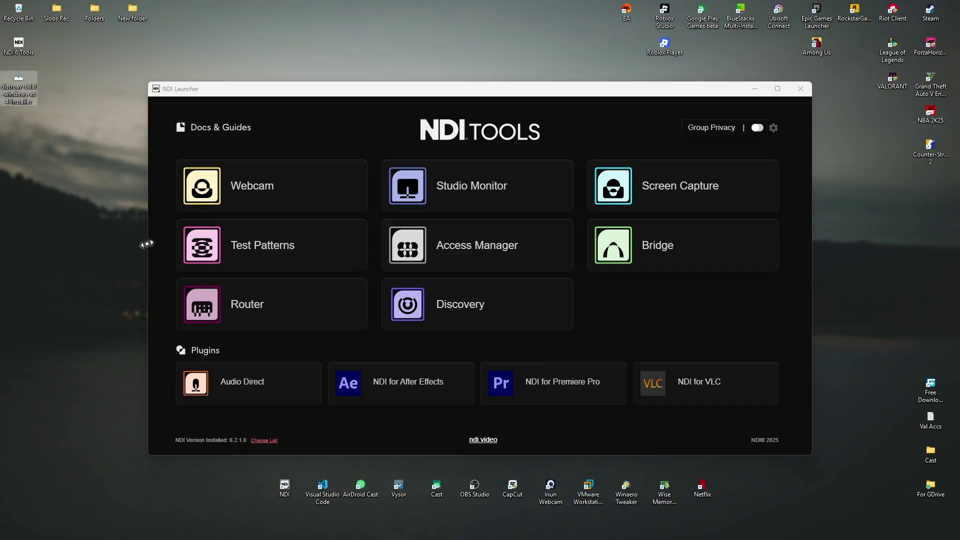
click(54, 111)
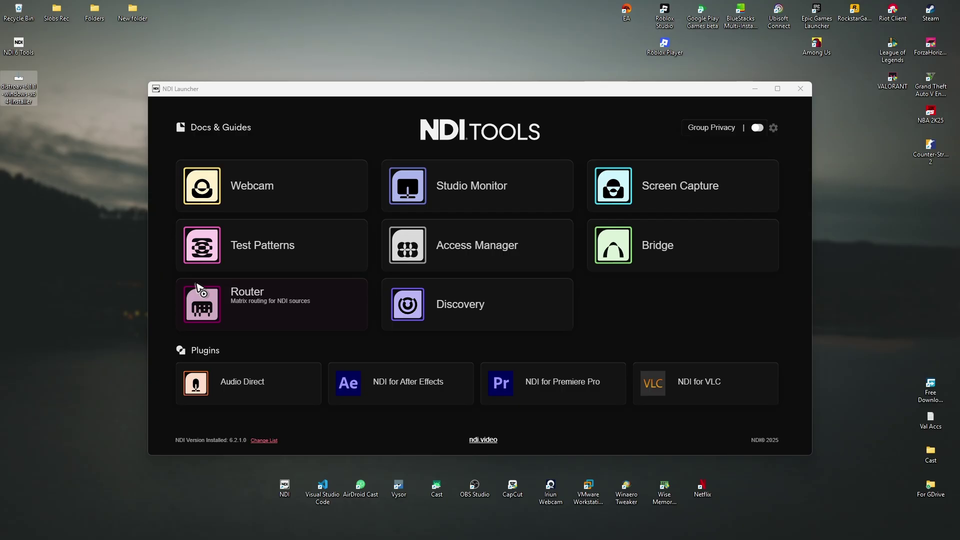
click(447, 360)
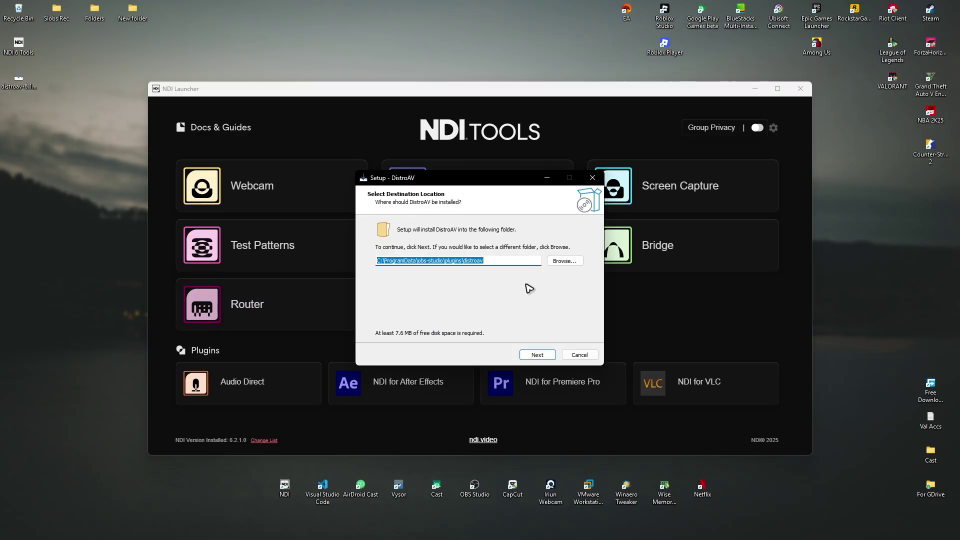
click(543, 355)
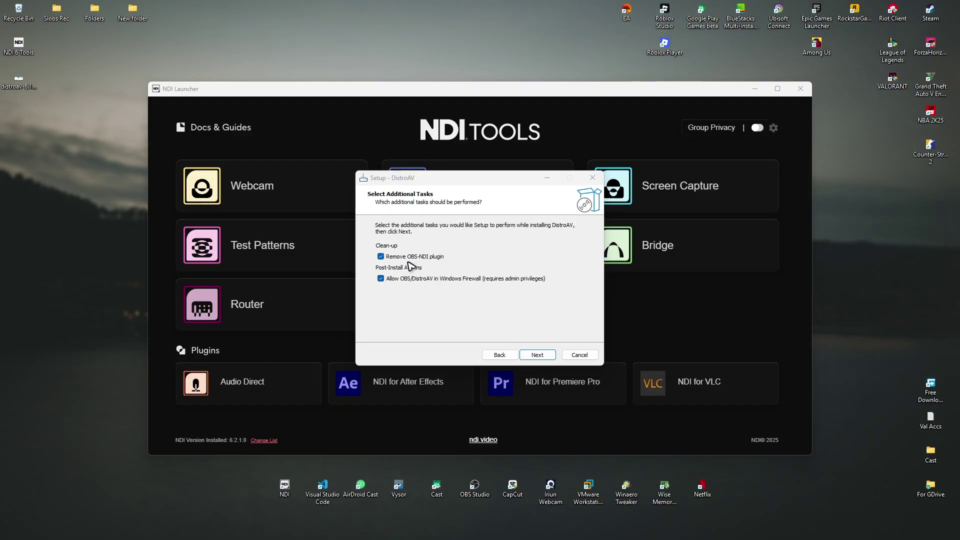
Untick Remove OBS-NDI plugin, then install and finish the DistroAV setup.
click(381, 257)
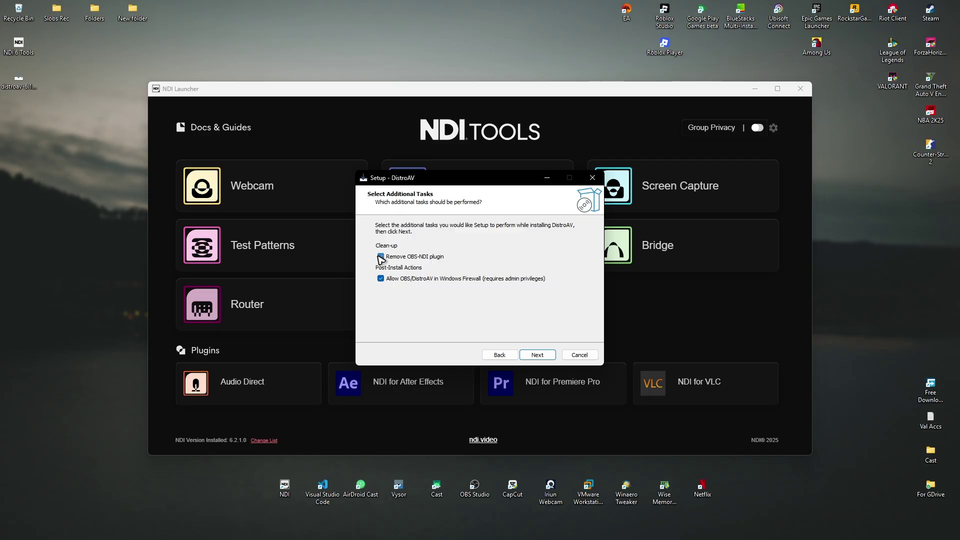
click(536, 355)
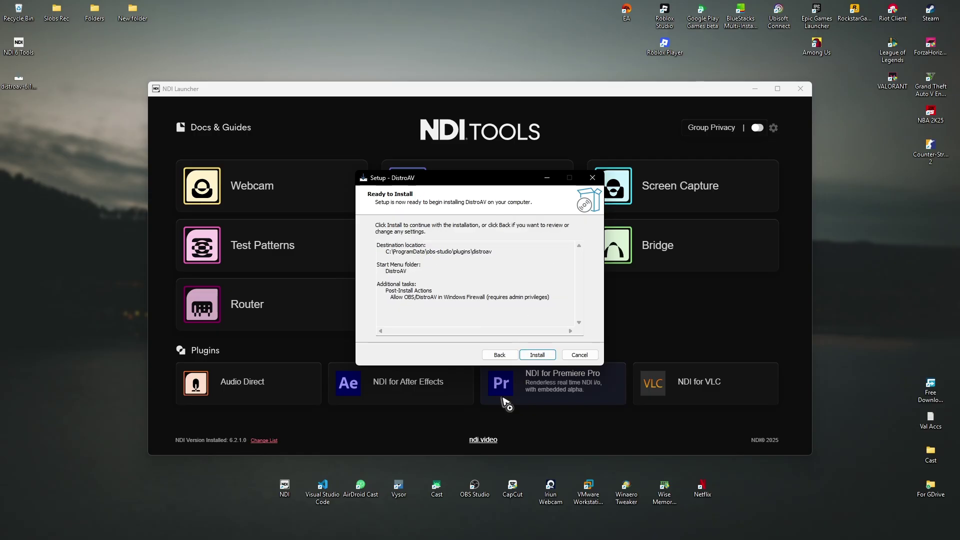
click(540, 355)
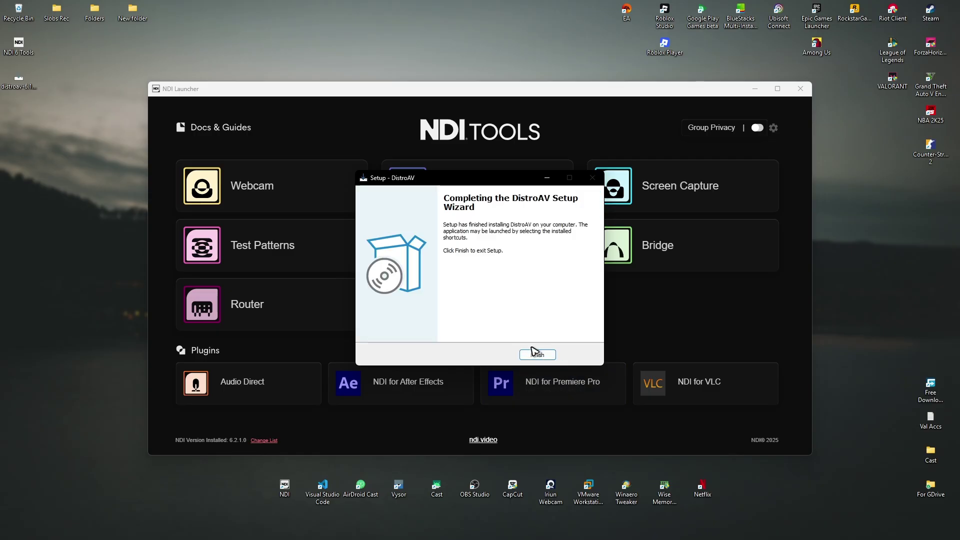
click(537, 355)
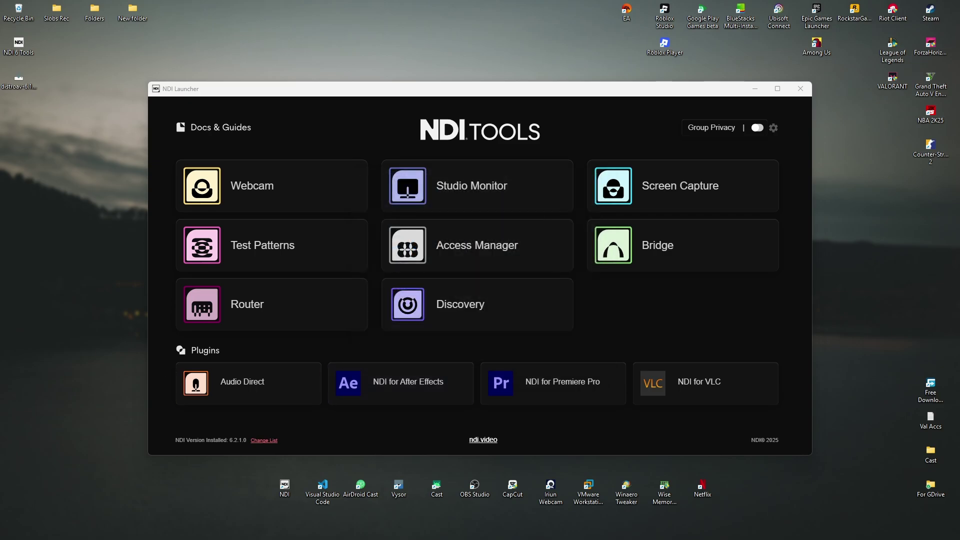
drag(537, 111, 0, 215)
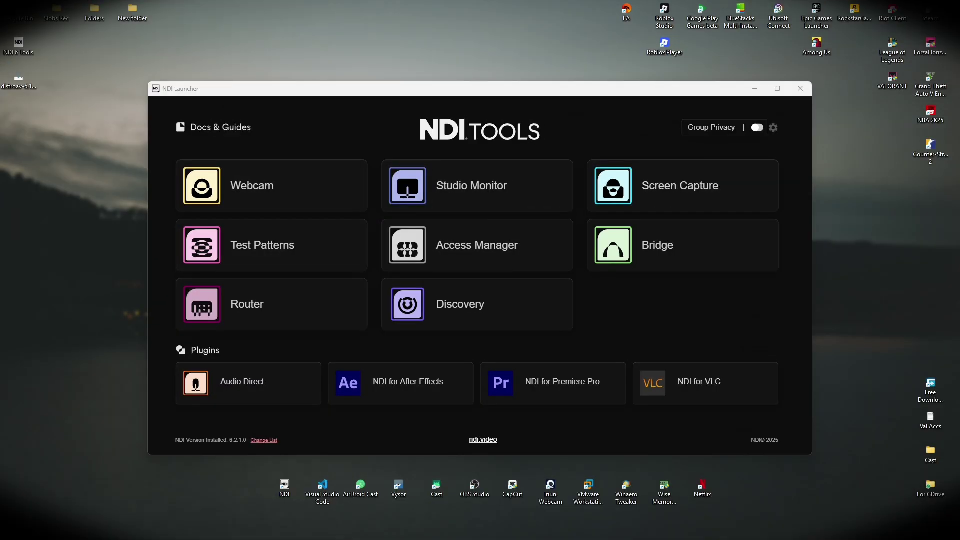
Maximize OBS and confirm DistroAV NDI® Settings appears in the Tools menu.
drag(0, 215, 550, 78)
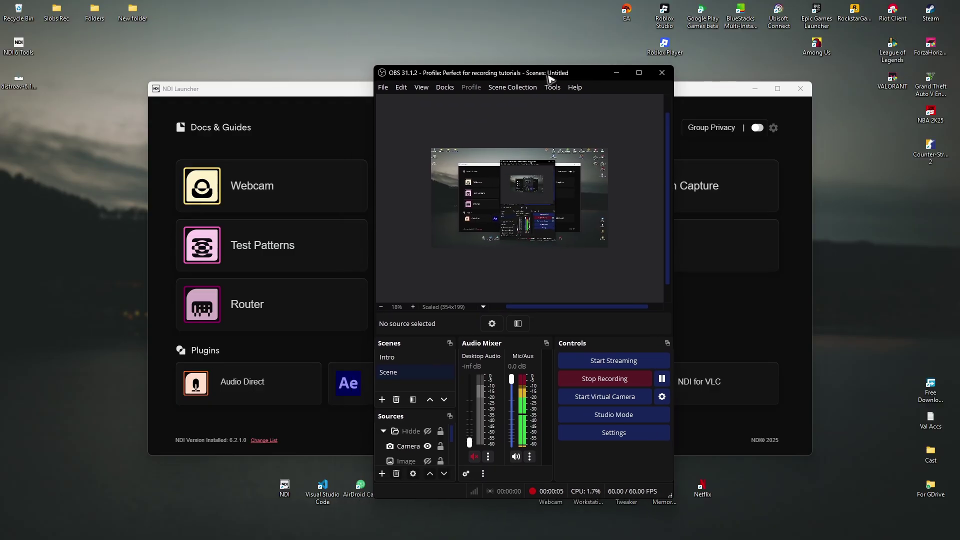
double_click(580, 78)
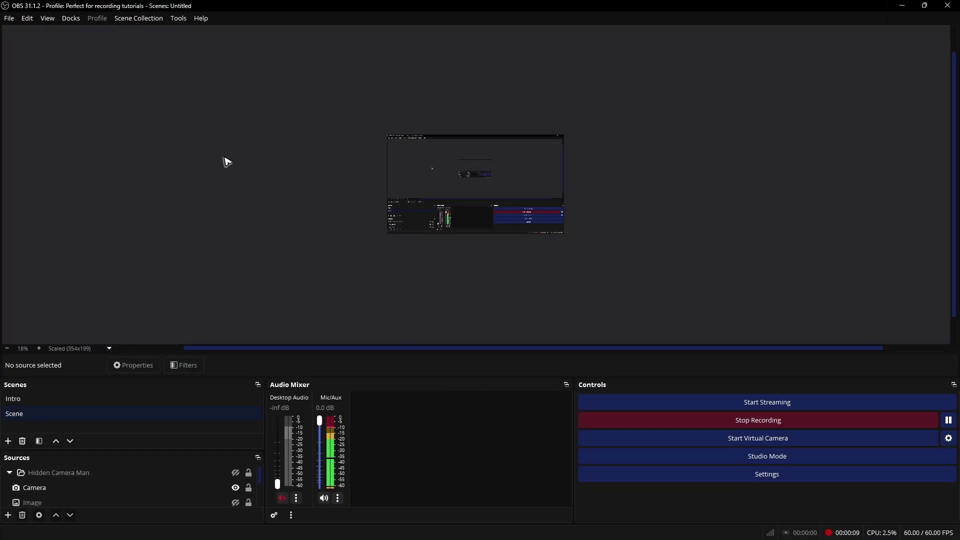
click(179, 19)
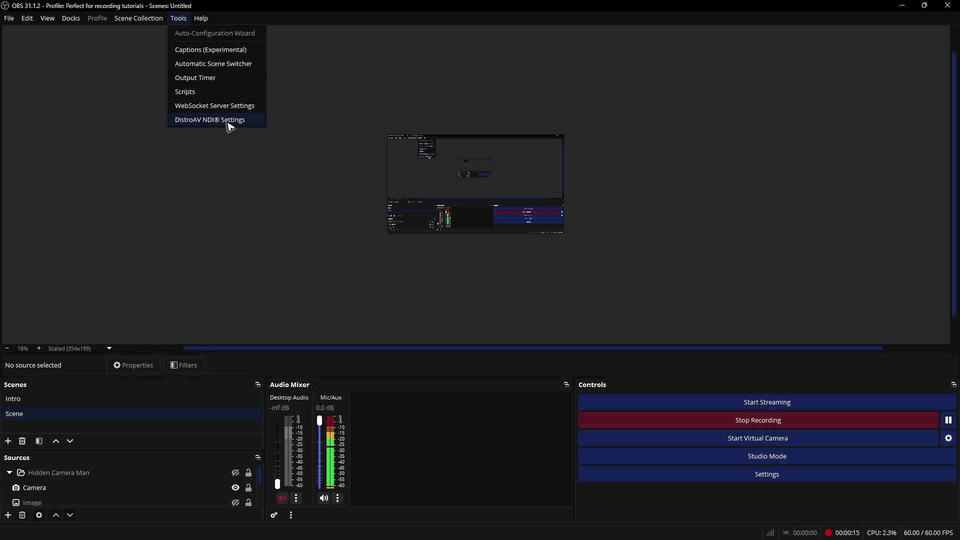
click(8, 515)
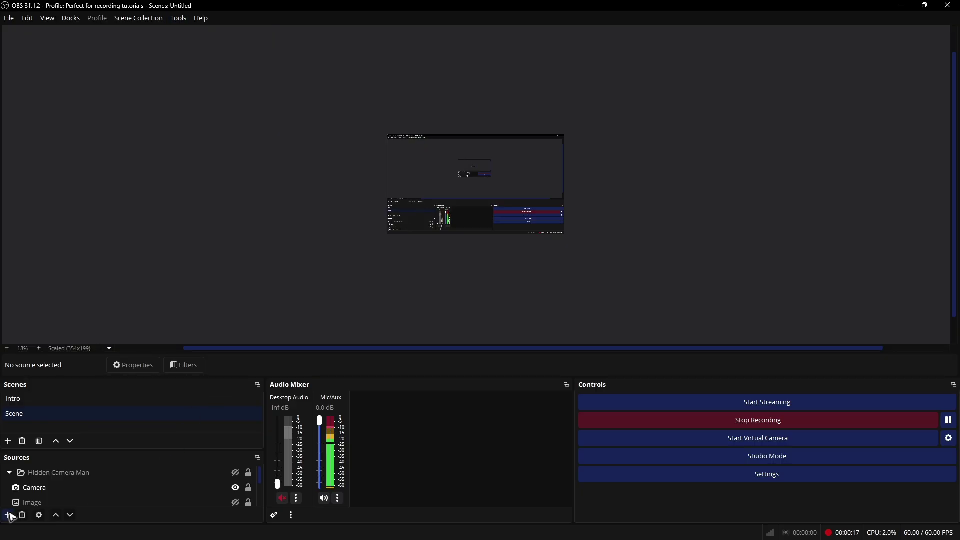
Add an NDI® Source to the scene, then open DistroAV NDI® Settings from Tools.
click(8, 515)
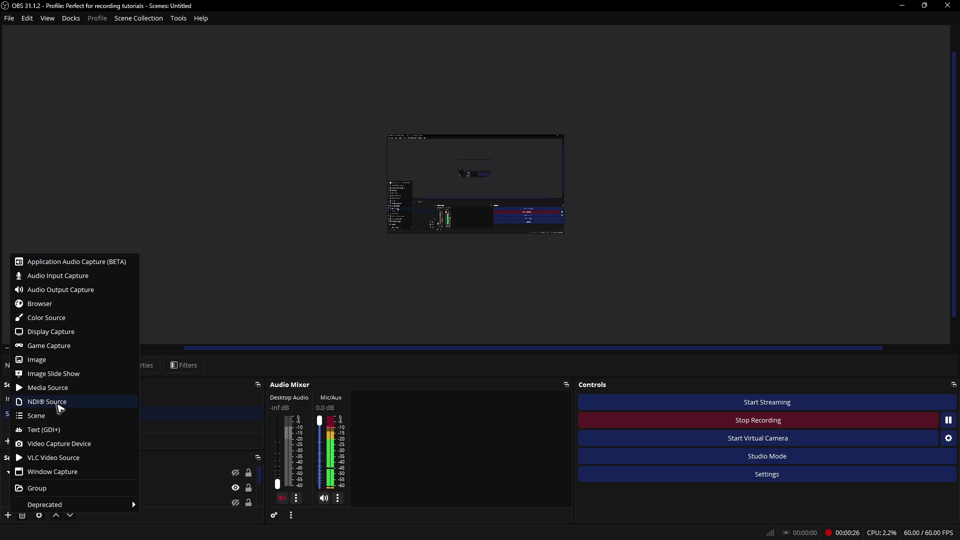
click(59, 408)
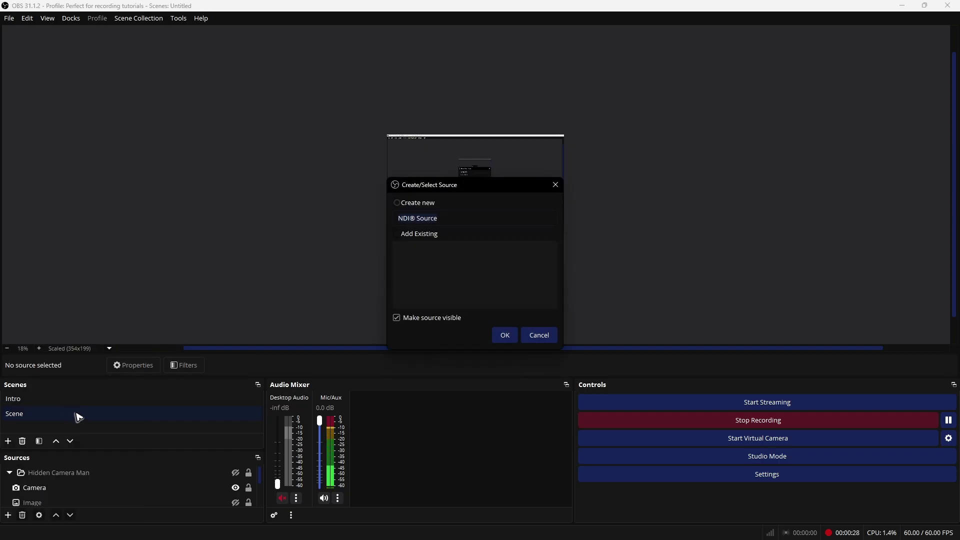
click(505, 335)
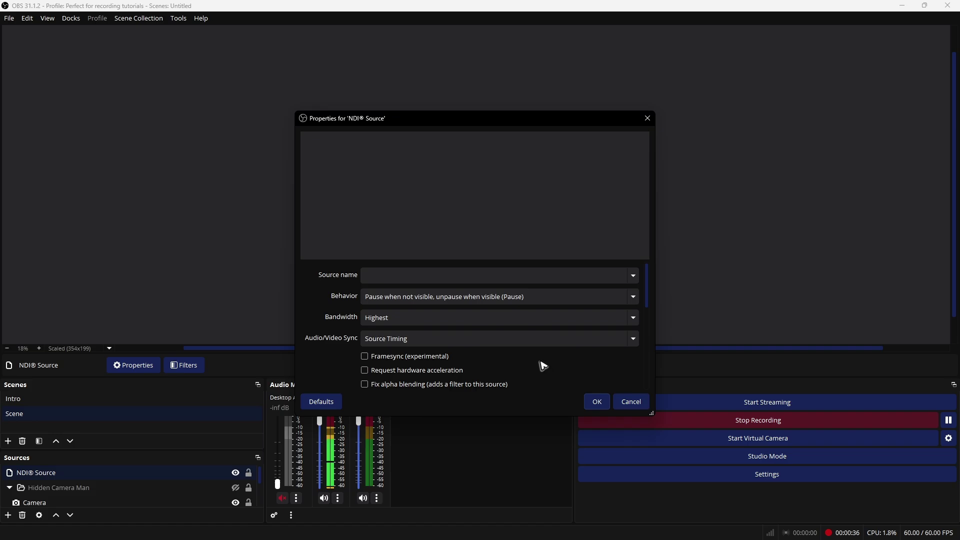
click(648, 118)
click(180, 20)
click(215, 123)
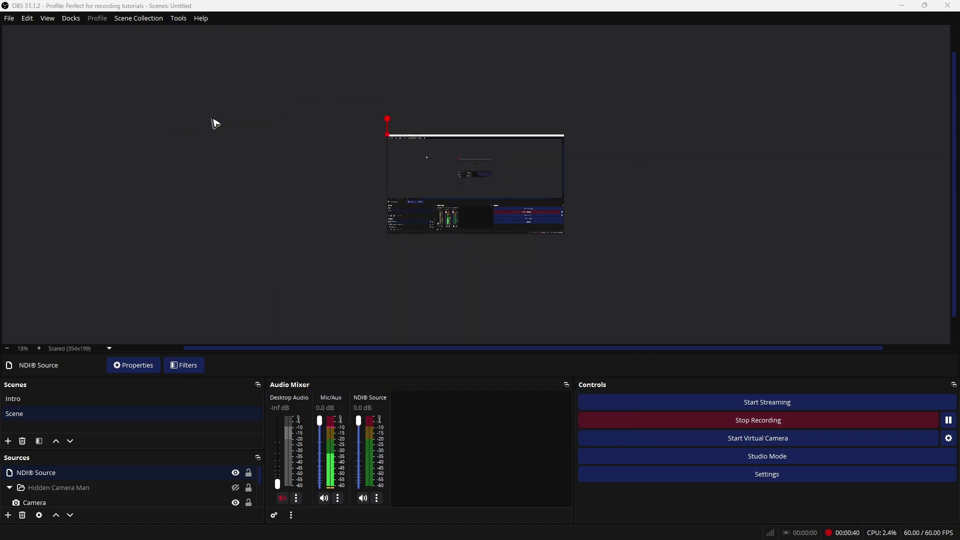